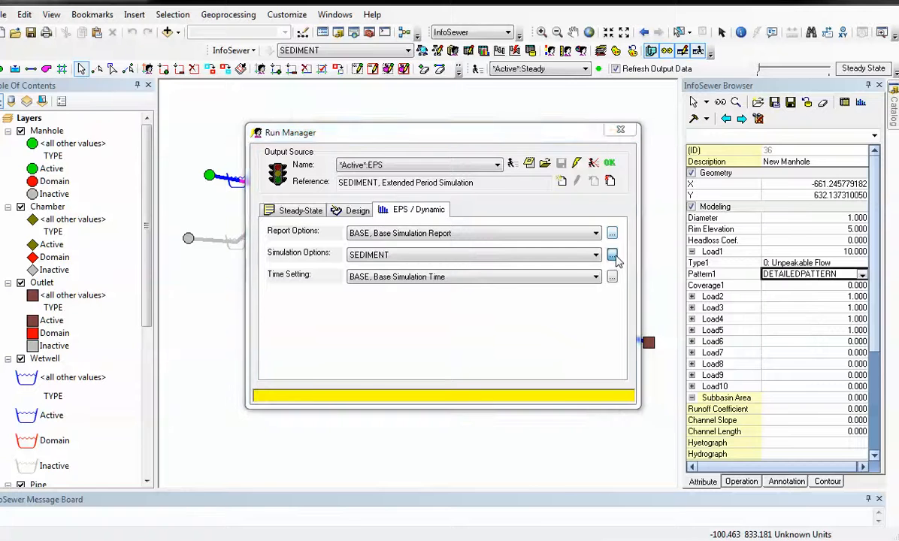
Review the general settings of the SEDIMENT simulation options and read the mass balance calculation in the EPS output report.
click(324, 196)
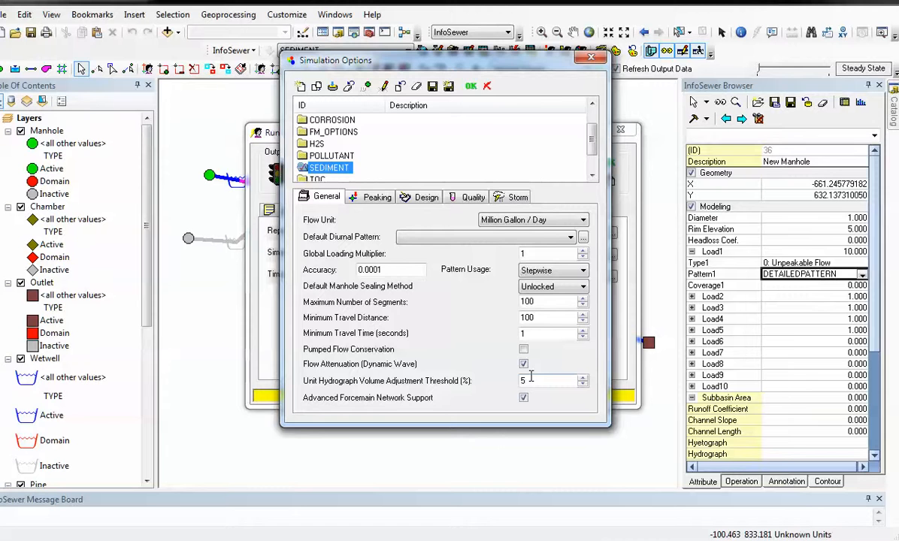
click(470, 86)
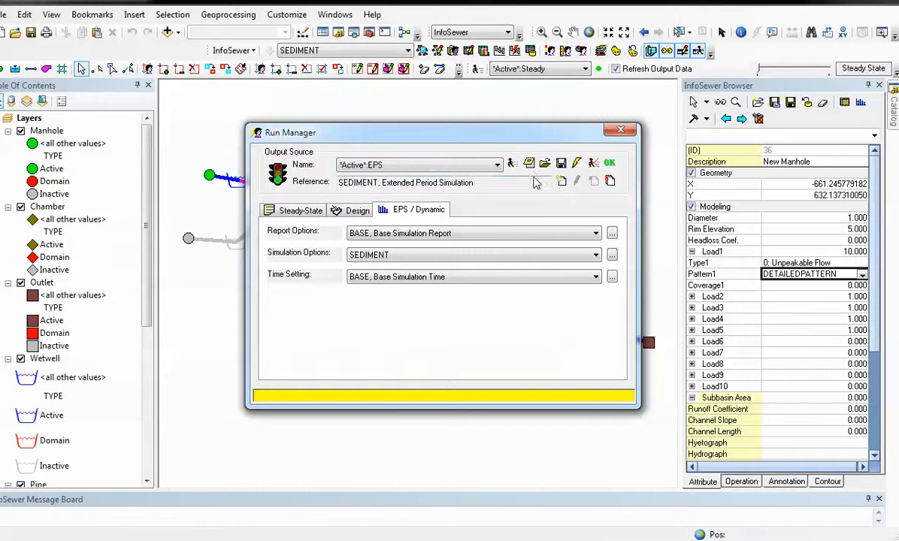
click(527, 162)
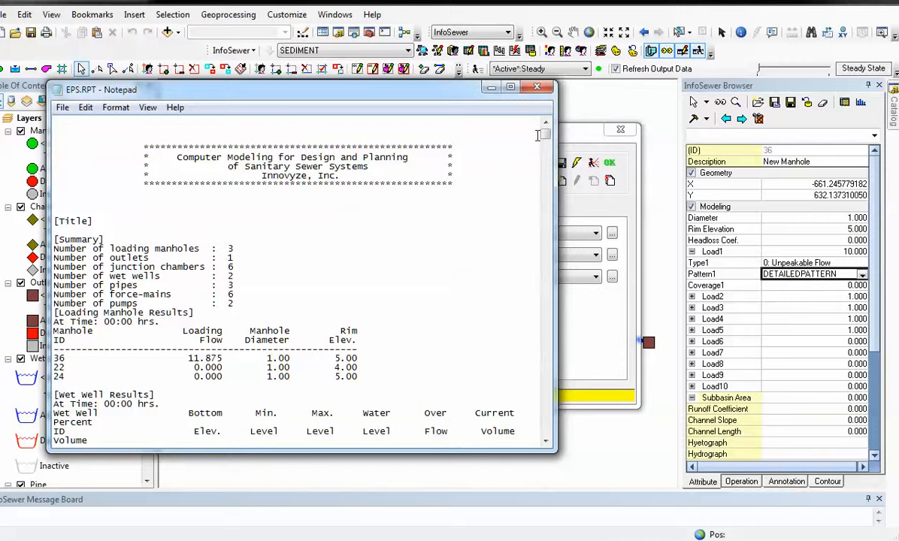
drag(545, 134, 591, 449)
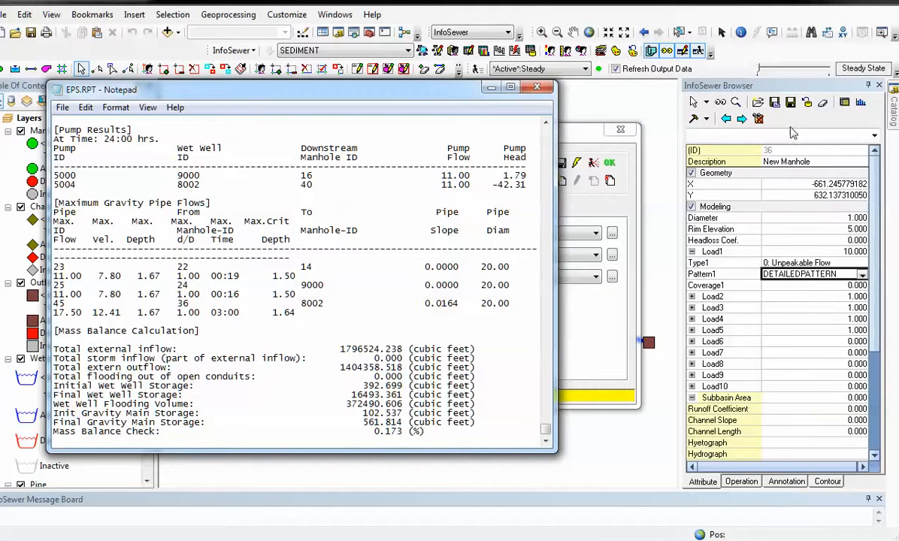
click(535, 88)
click(621, 133)
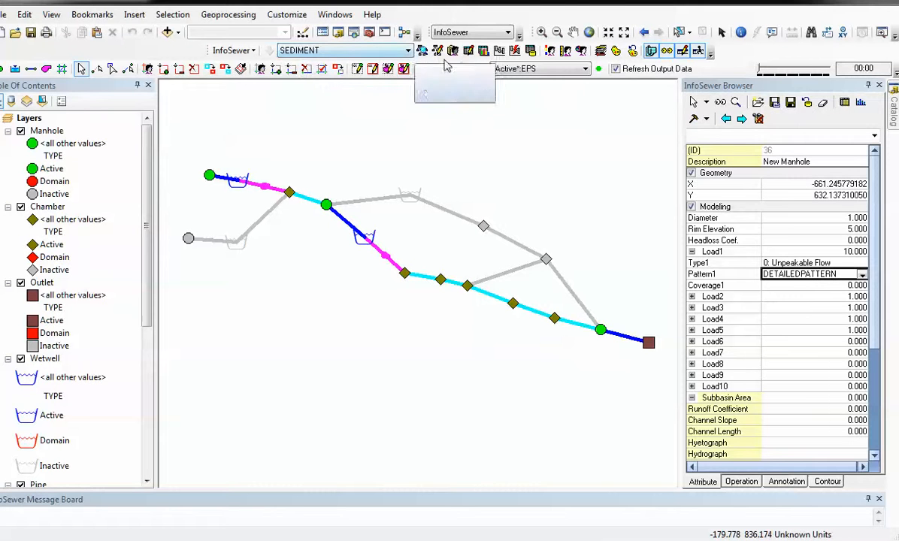
Activate the inactive facilities in the lower upstream manhole and wet well branch and in the upper downstream wet well and force main loop.
click(276, 69)
drag(167, 176, 308, 267)
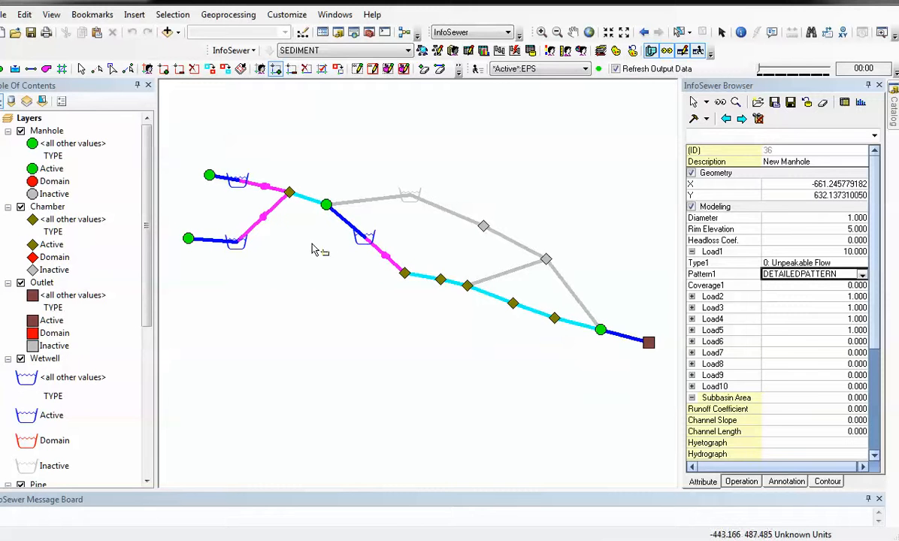
drag(314, 162, 427, 222)
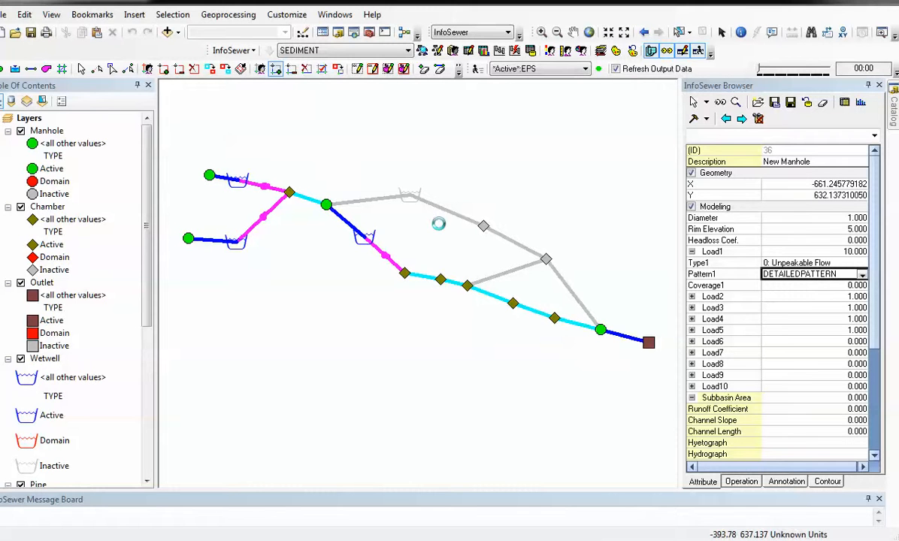
drag(420, 180, 555, 296)
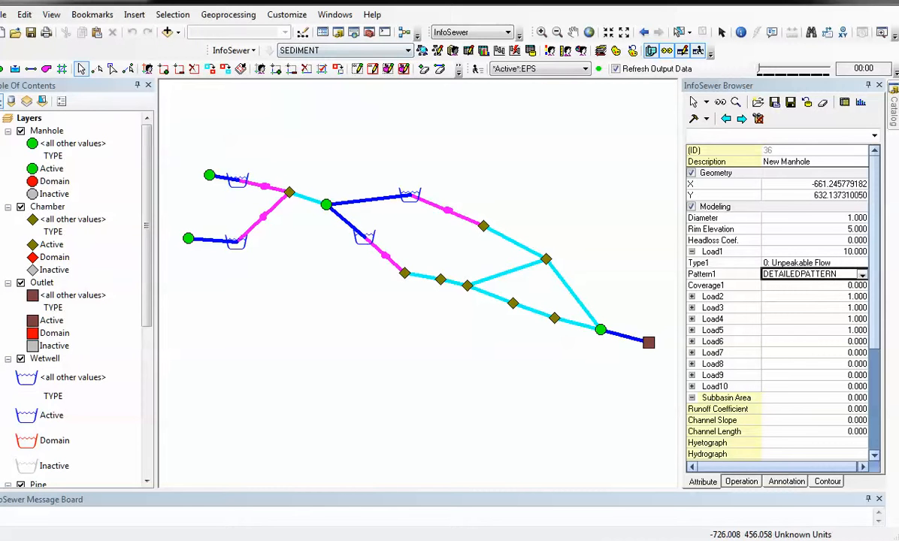
Run the active EPS simulation with the SEDIMENT simulation options and check the mass balance calculation in its output report.
click(475, 68)
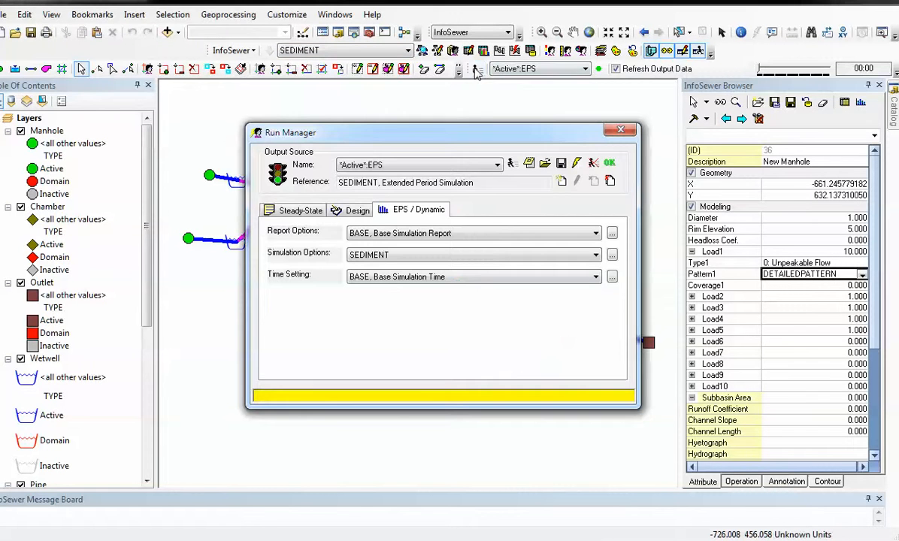
click(512, 163)
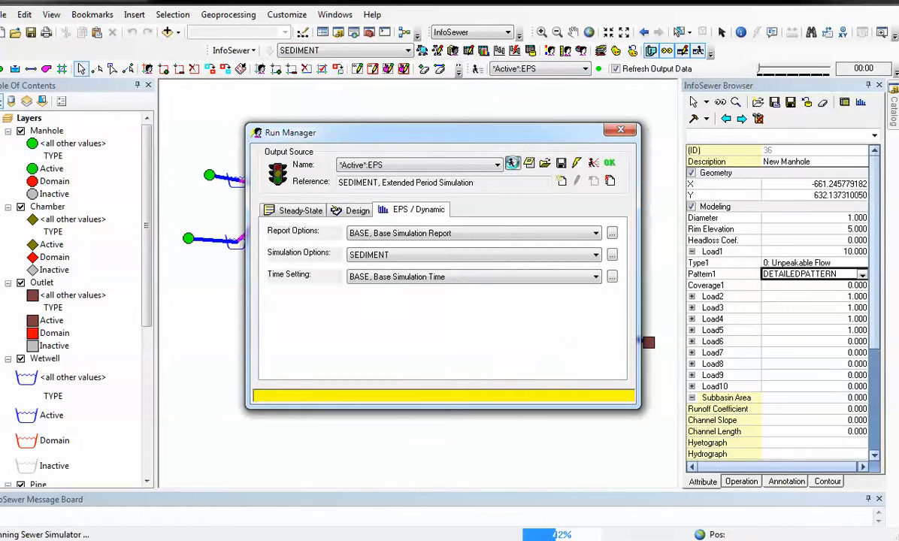
click(565, 167)
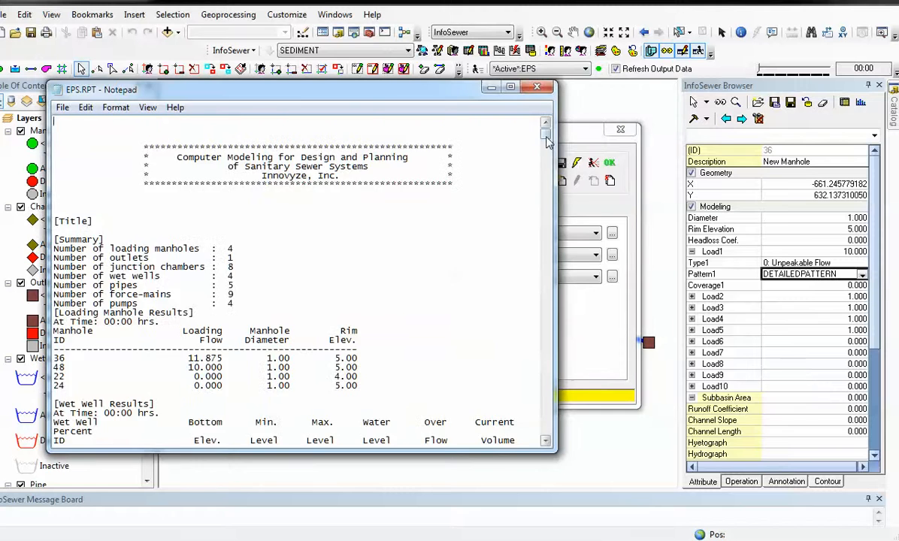
drag(546, 138, 589, 447)
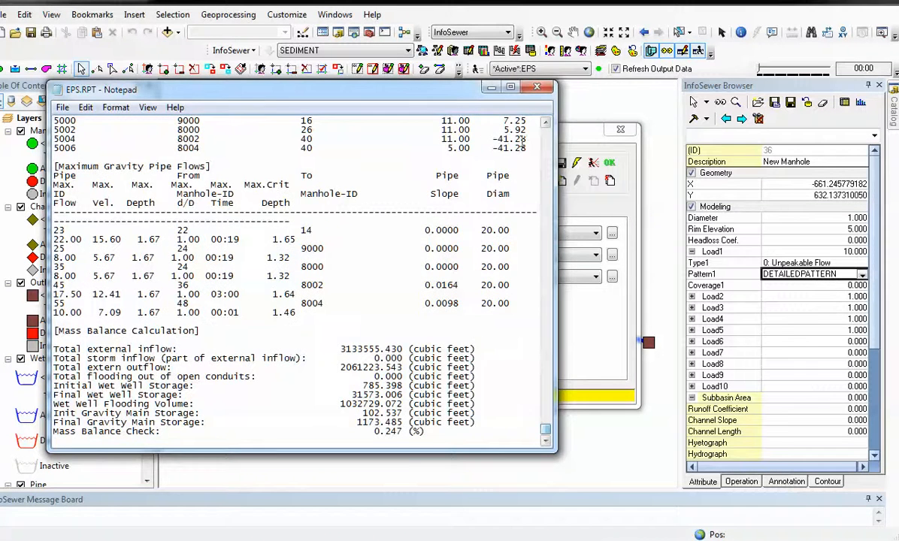
click(536, 88)
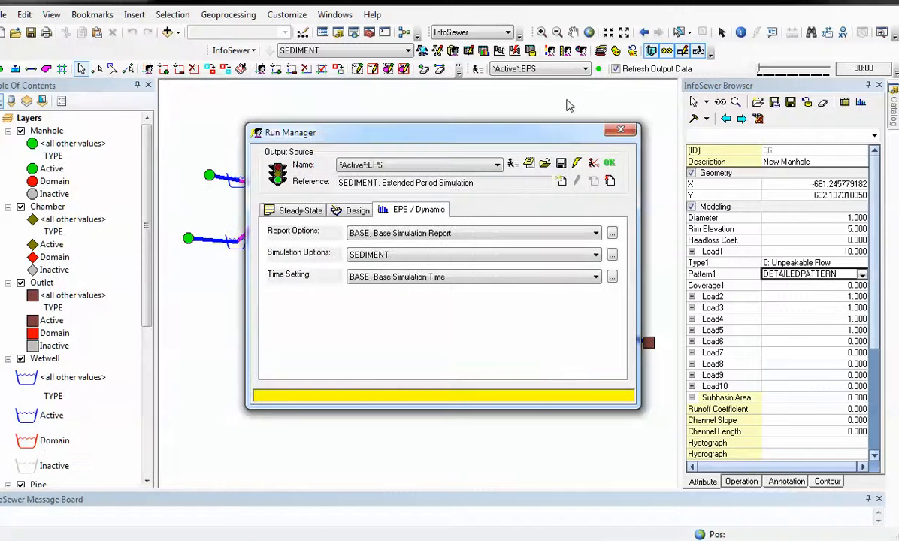
click(621, 131)
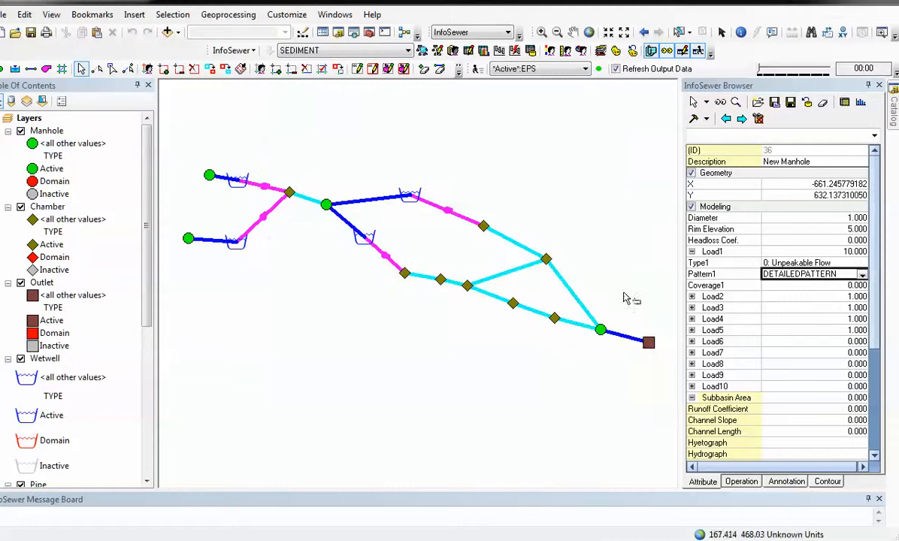
Graph the EPS flow over time for force main 21, between nodes 20 and 12.
click(538, 314)
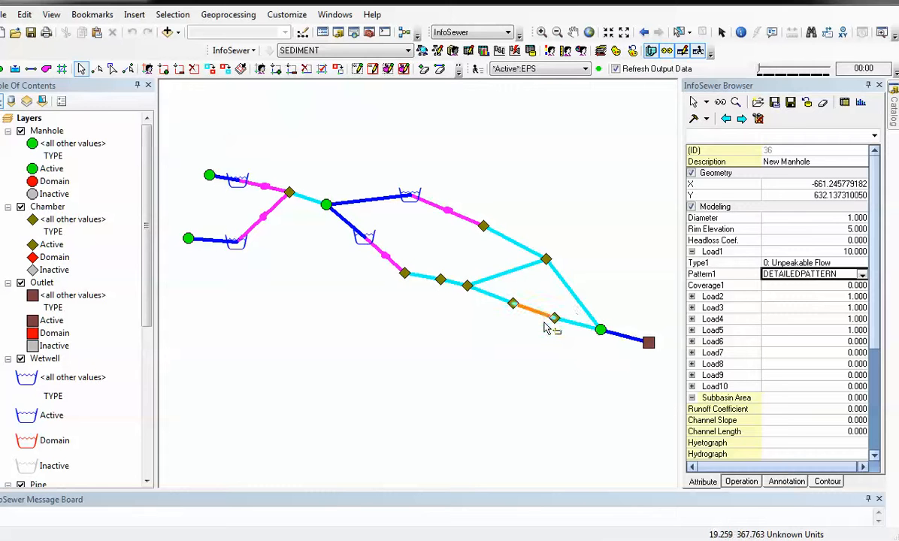
click(860, 104)
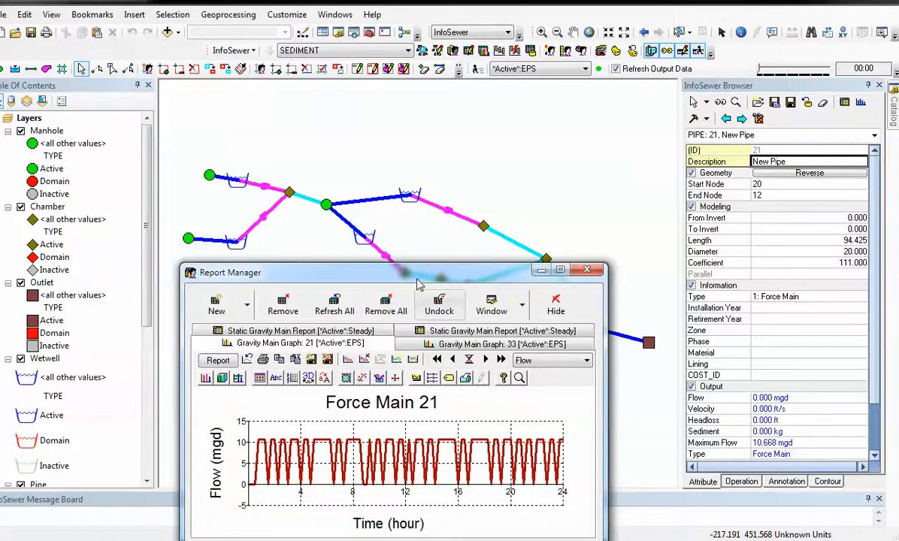
drag(424, 273, 424, 161)
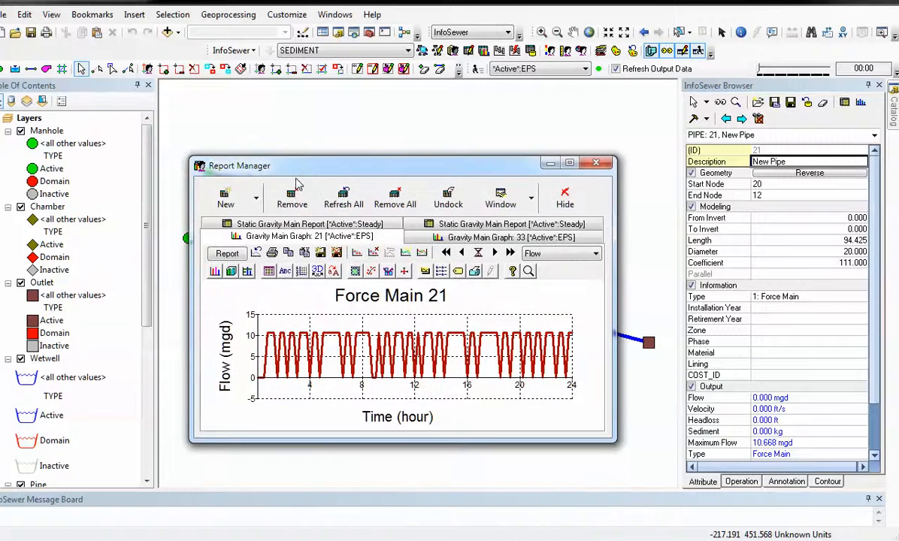
Clear all open reports and create a Group Force Main Graph from the active EPS output for all force mains in the network.
click(390, 201)
click(227, 199)
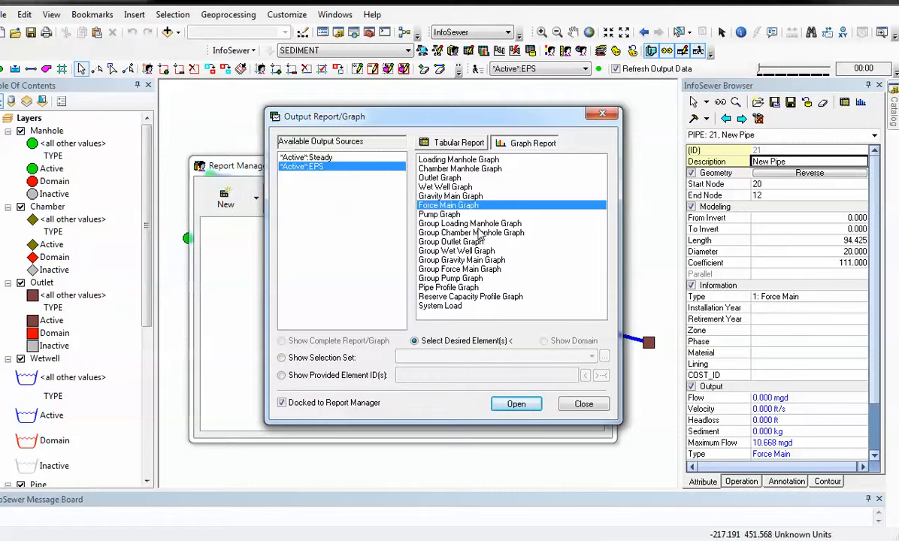
double_click(477, 268)
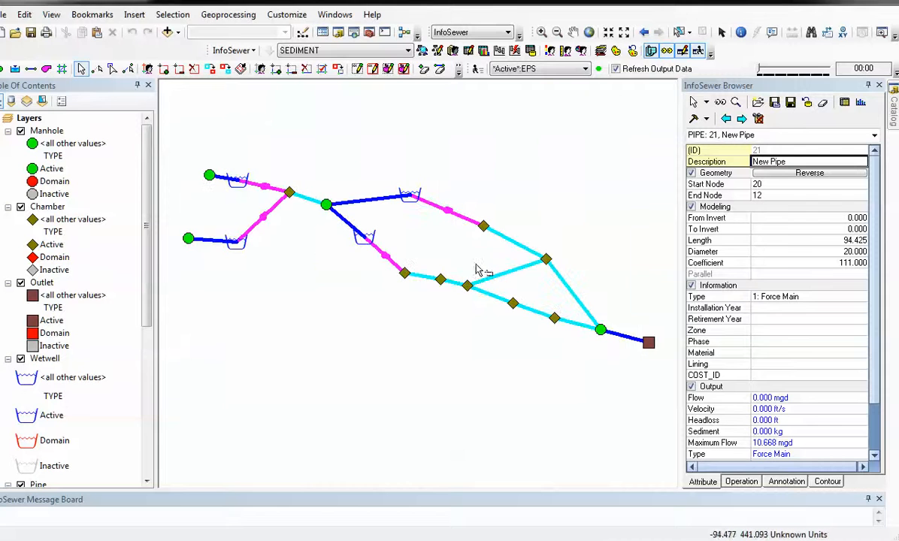
drag(190, 136, 637, 406)
right_click(496, 286)
click(526, 296)
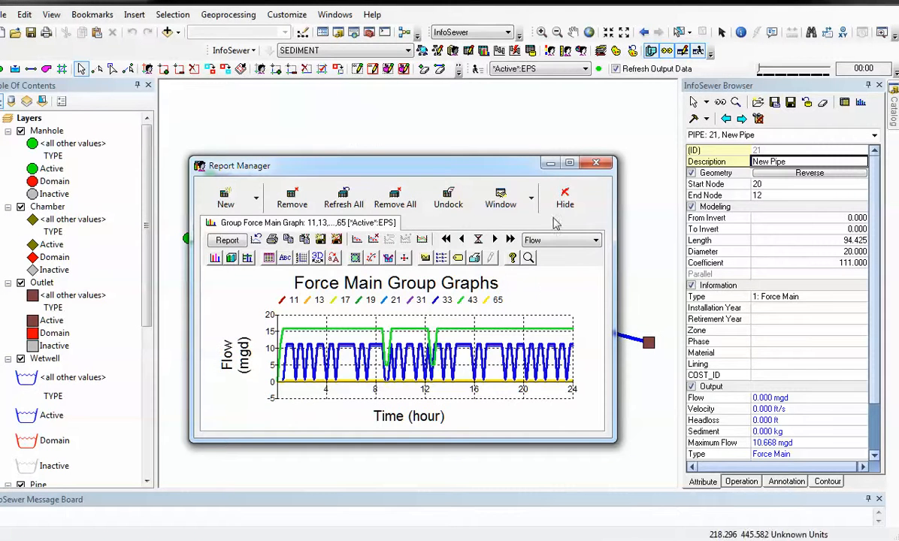
Enlarge the report window and view the group force main results as a table of Headloss values.
drag(330, 156, 413, 120)
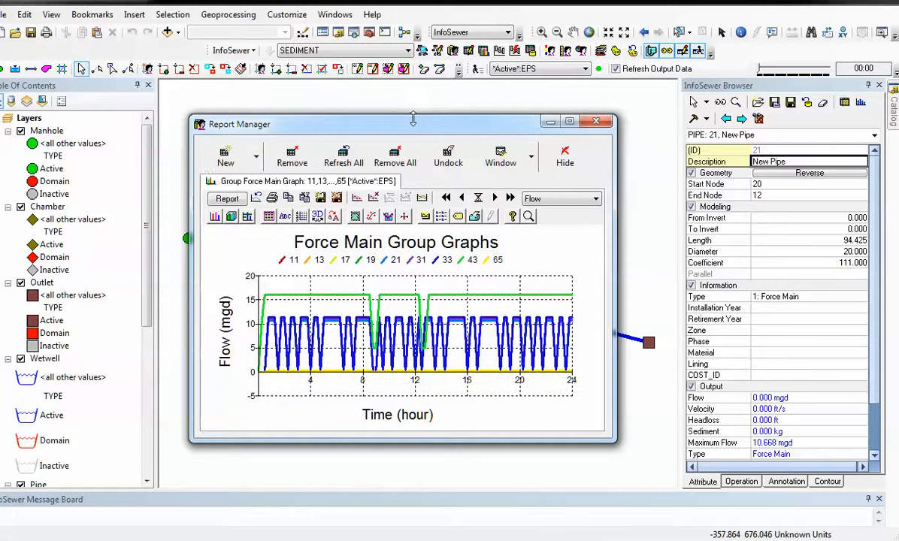
click(227, 199)
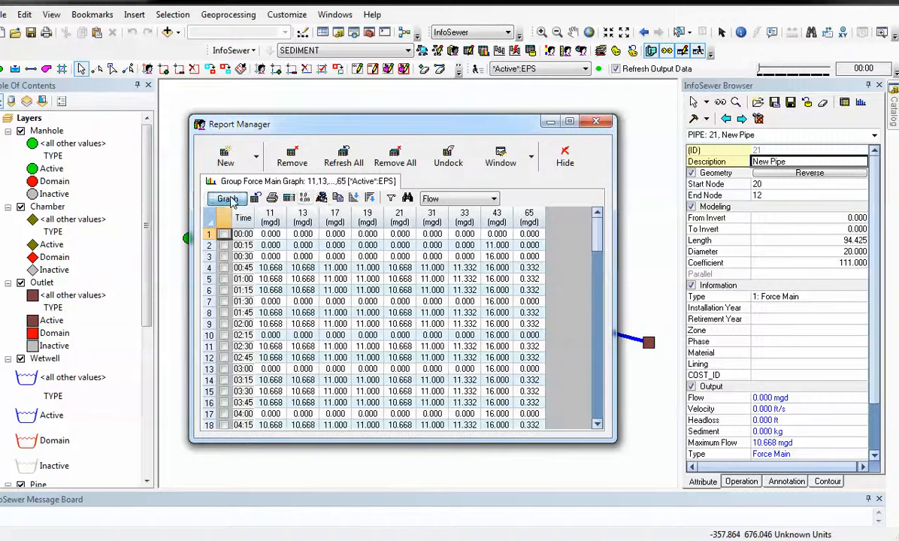
click(464, 200)
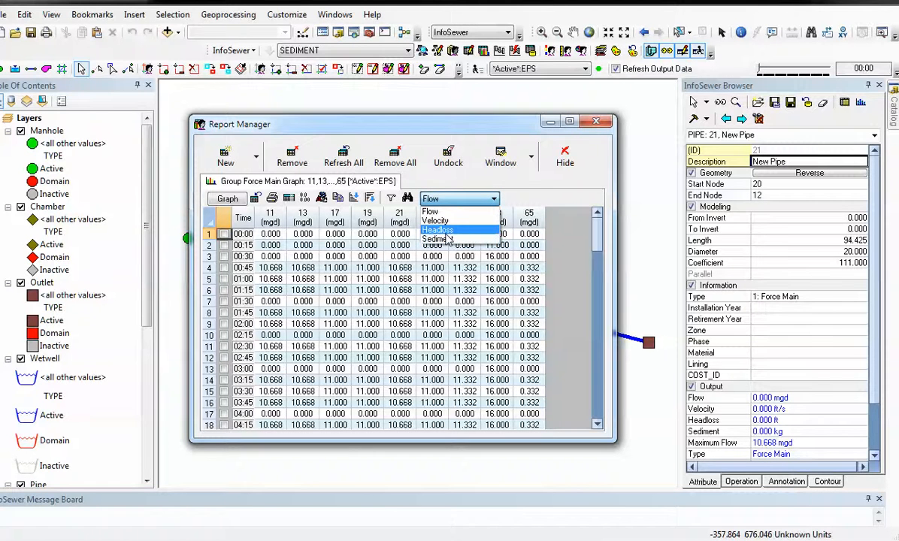
click(444, 230)
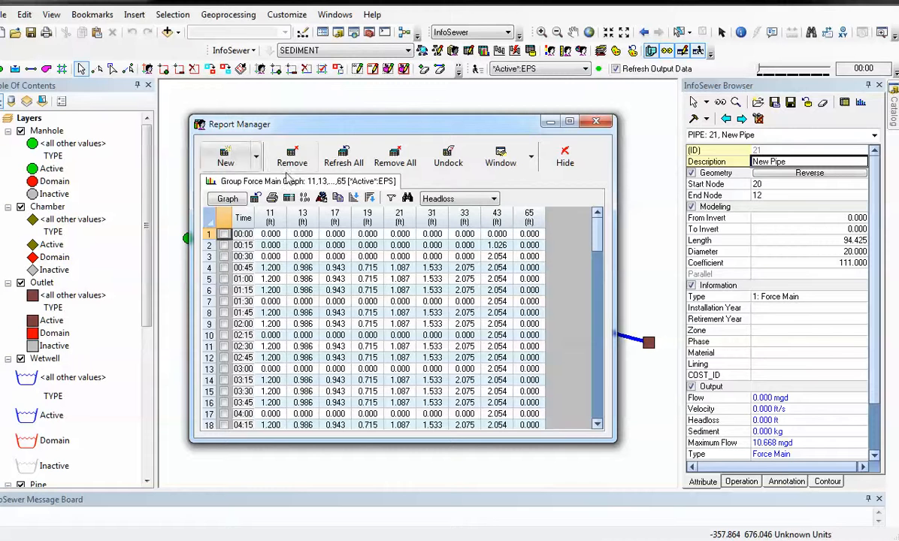
Create a Group Chamber Manhole Graph of Grade for all junction chambers, check its available result variables and close the reports.
click(225, 156)
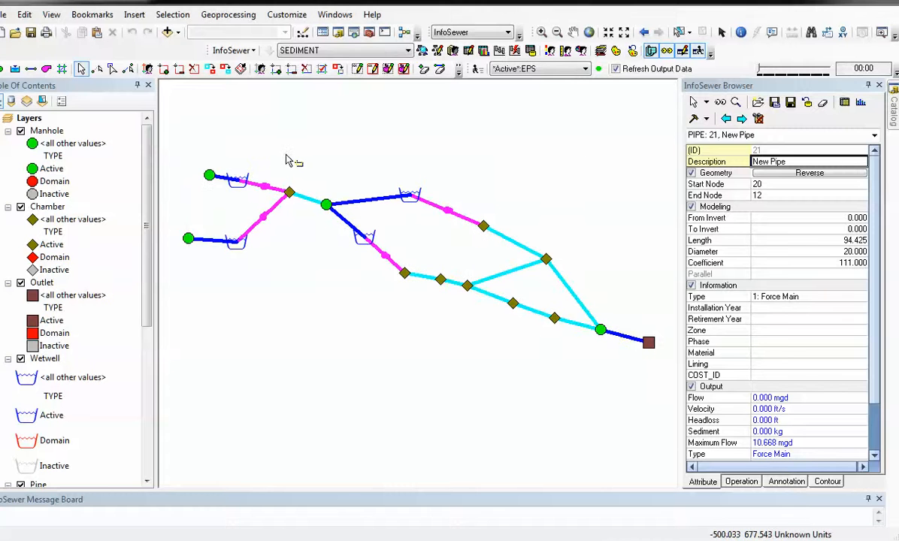
drag(285, 154, 642, 387)
right_click(526, 321)
click(532, 316)
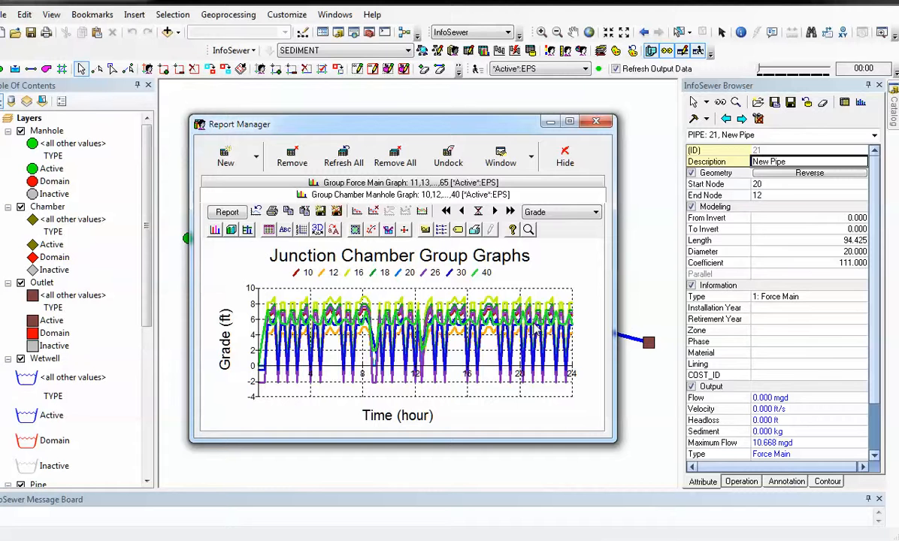
click(539, 213)
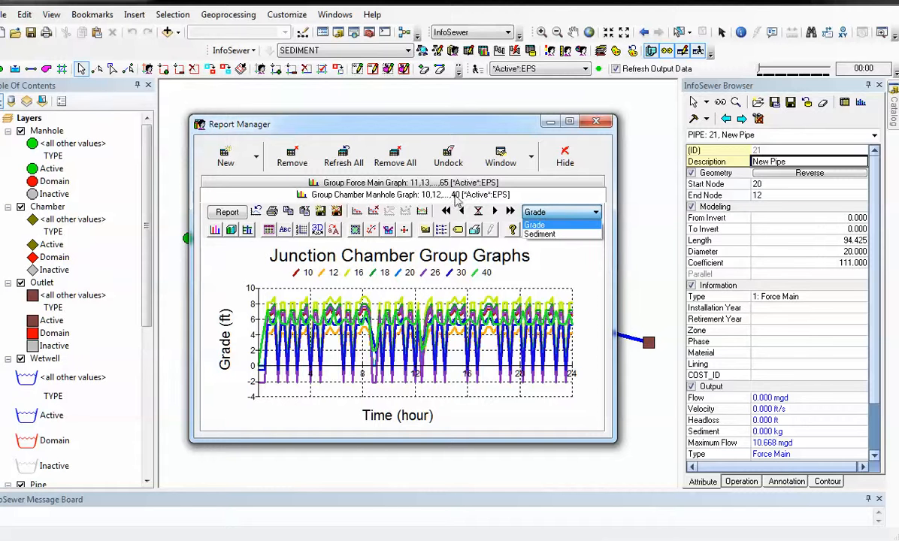
click(594, 119)
click(594, 118)
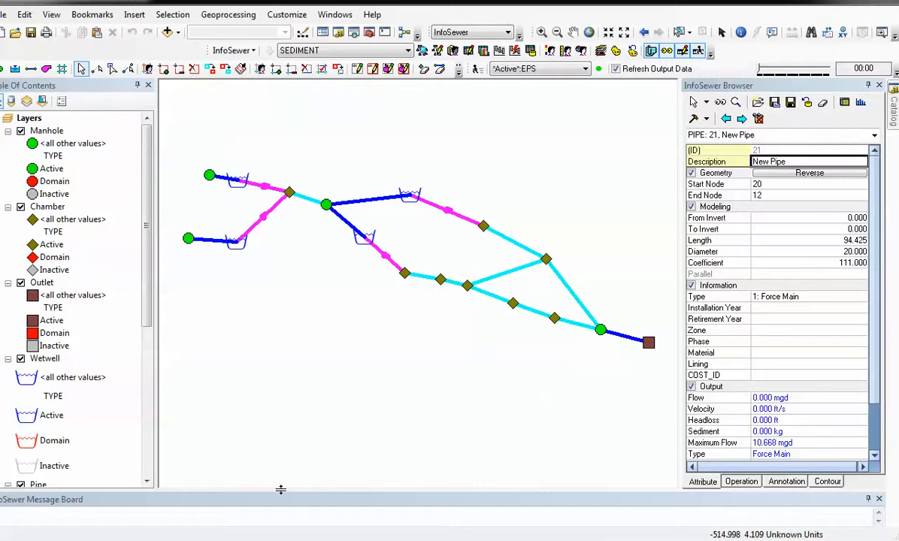
Create a Range Gravity Main Report from the active EPS output for all gravity mains in the network.
click(846, 105)
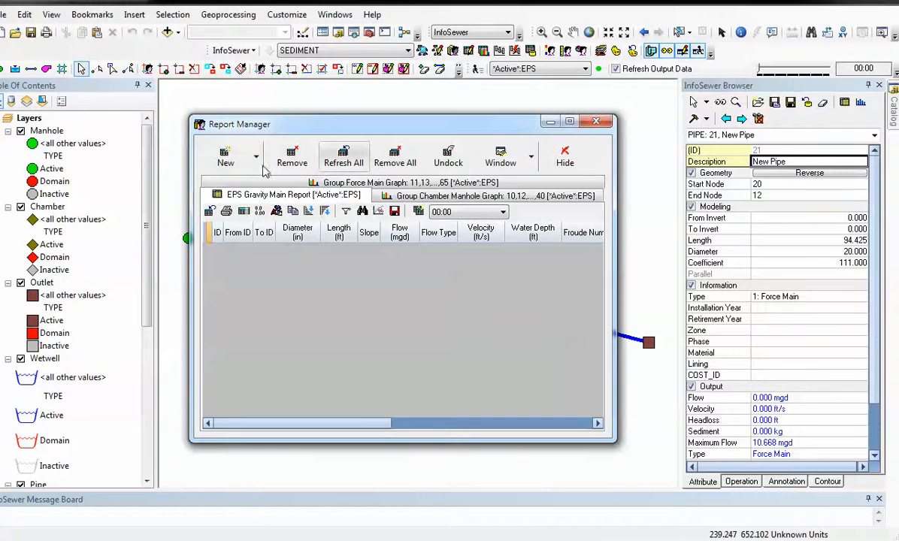
click(221, 153)
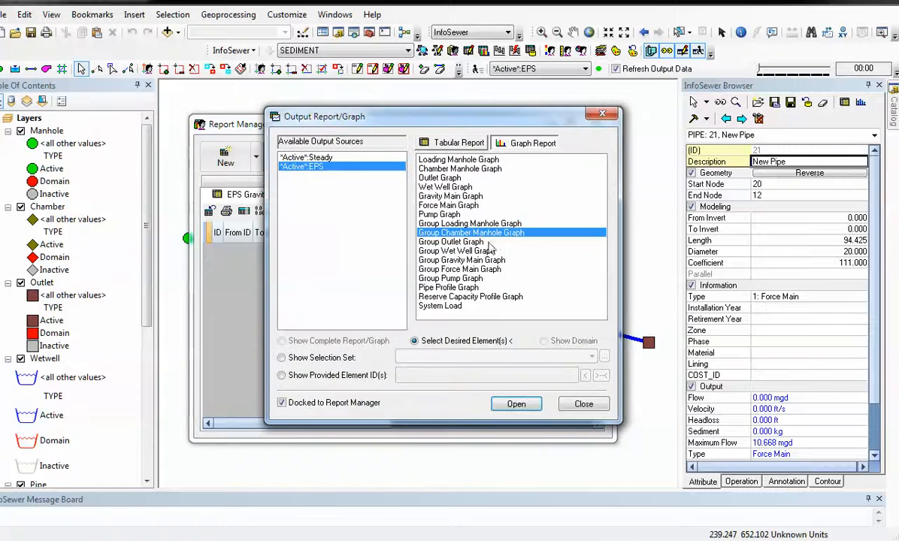
click(453, 143)
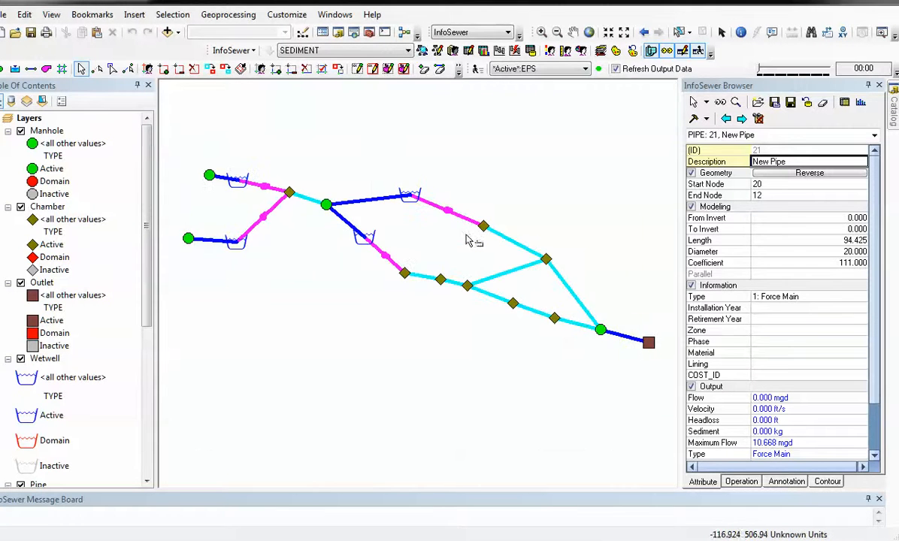
drag(192, 144, 662, 393)
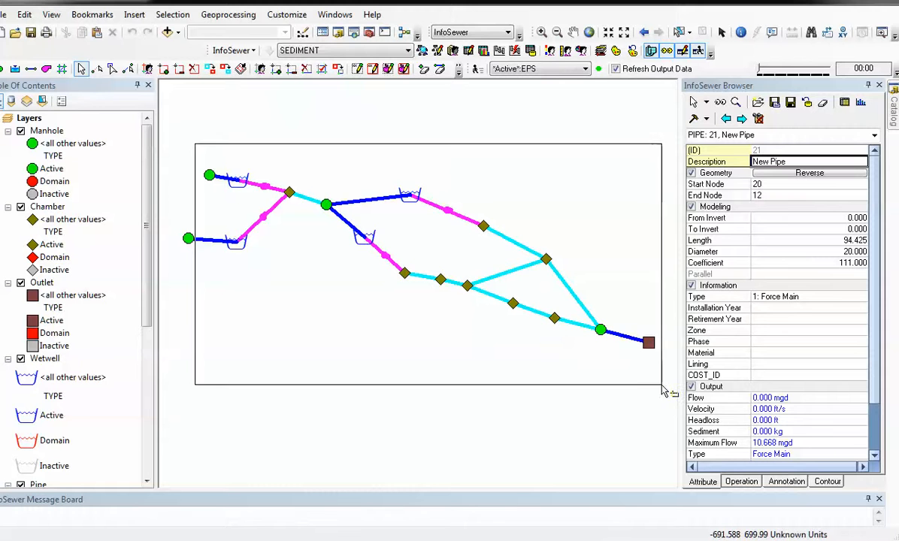
right_click(404, 261)
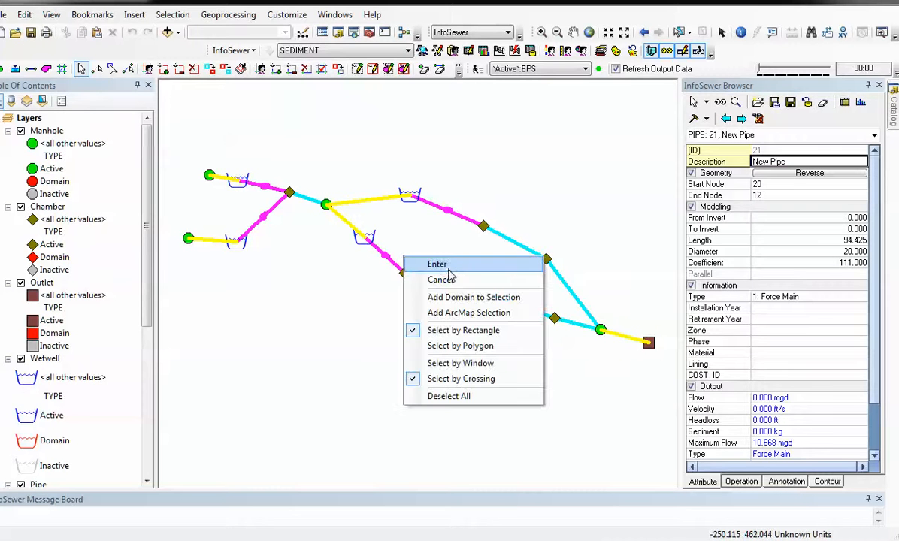
click(432, 261)
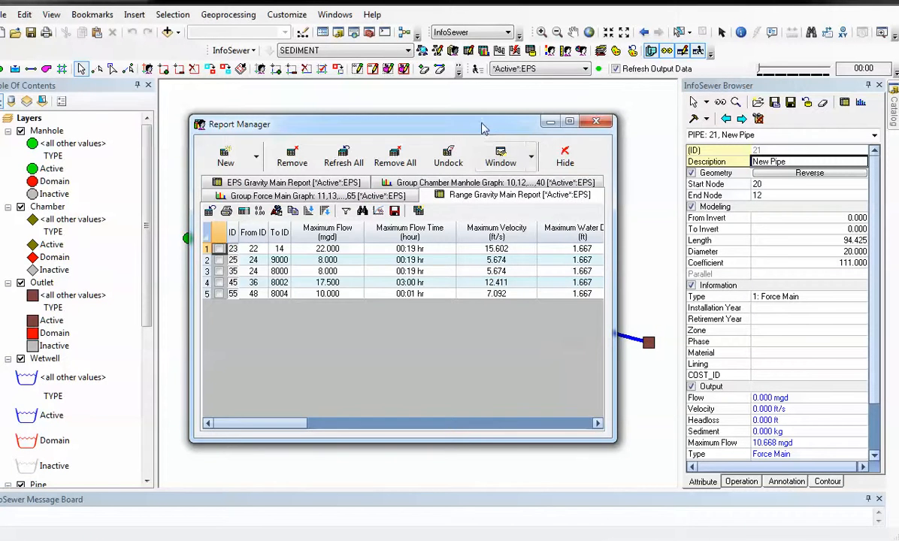
drag(482, 125, 442, 96)
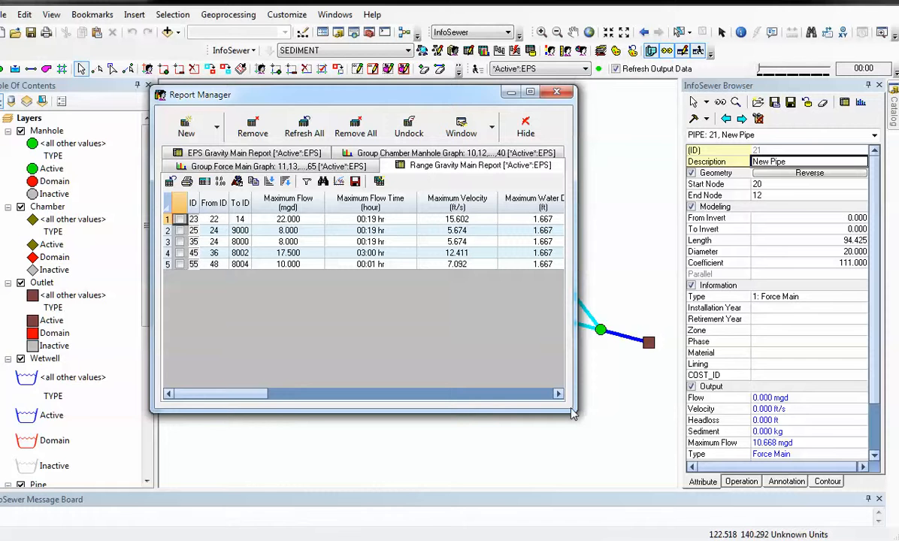
Enlarge the report window and examine the gravity mains' maximum flow, velocity, water depth, Froude number, d/D, overflow and adjusted values.
drag(573, 413, 661, 461)
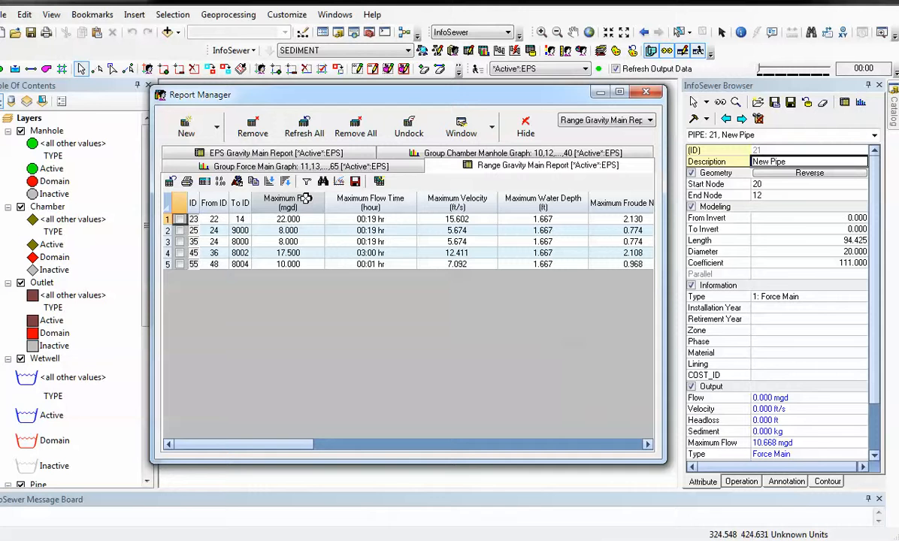
click(648, 445)
click(648, 445)
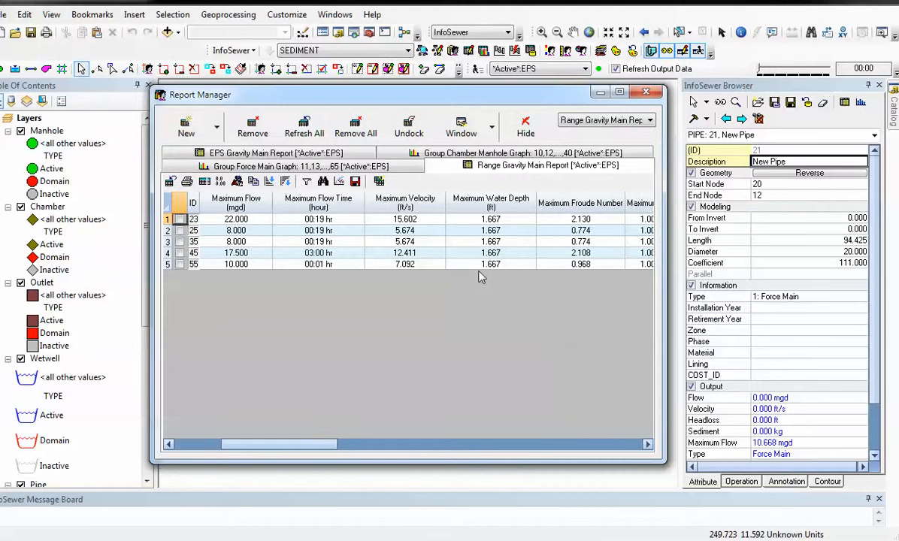
click(647, 445)
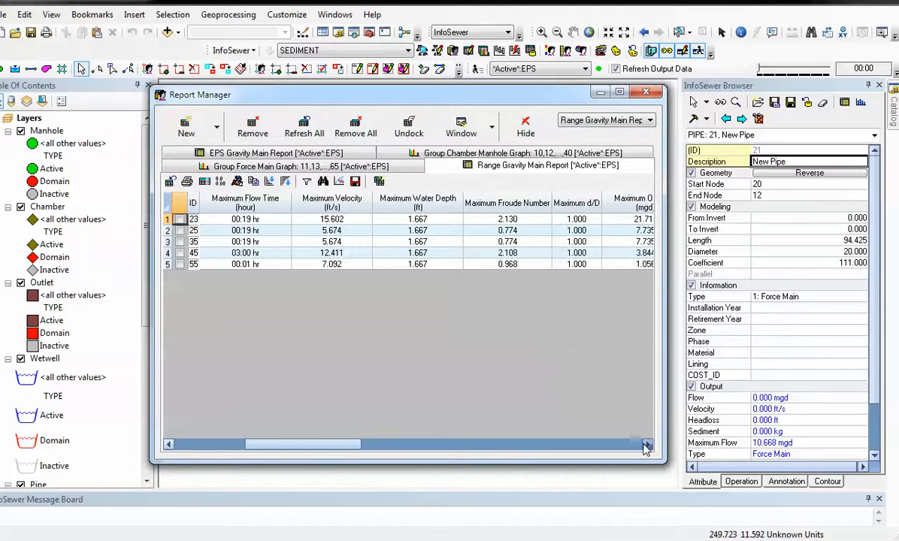
click(647, 445)
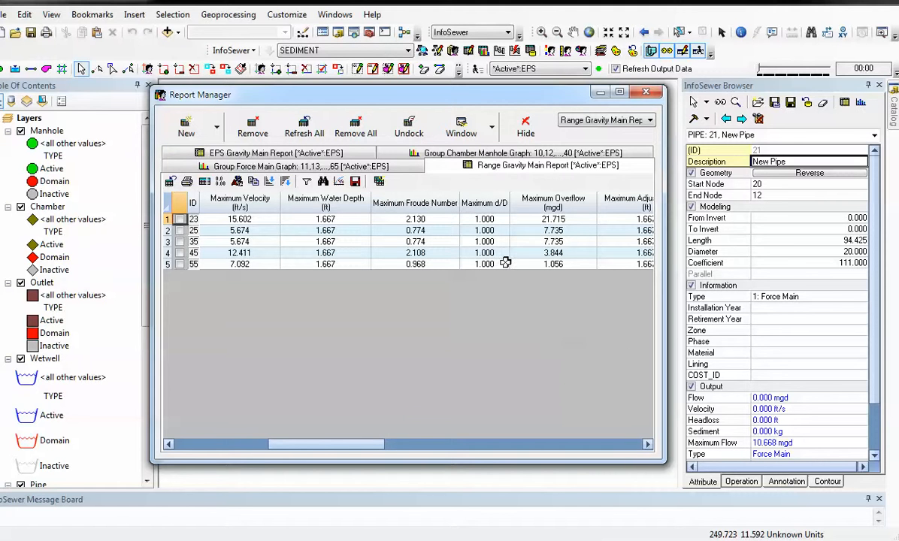
click(648, 445)
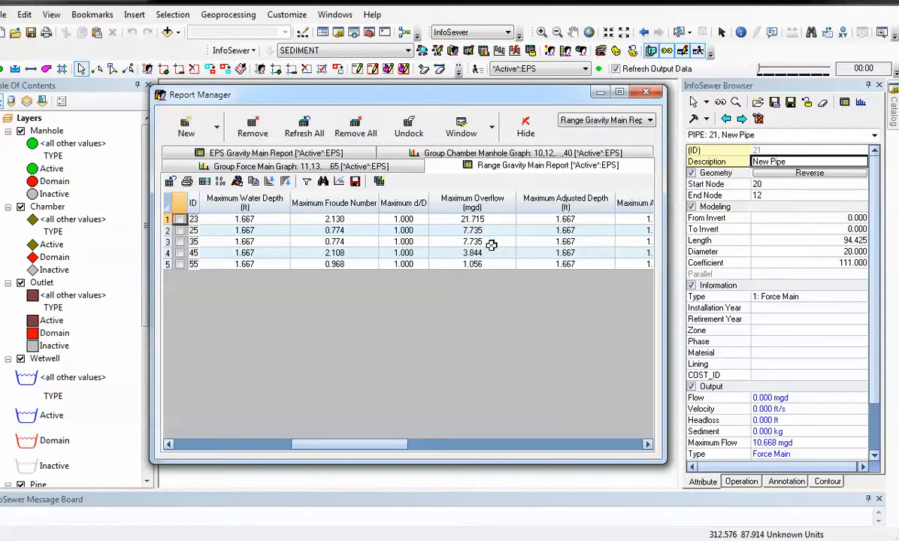
click(647, 445)
click(647, 445)
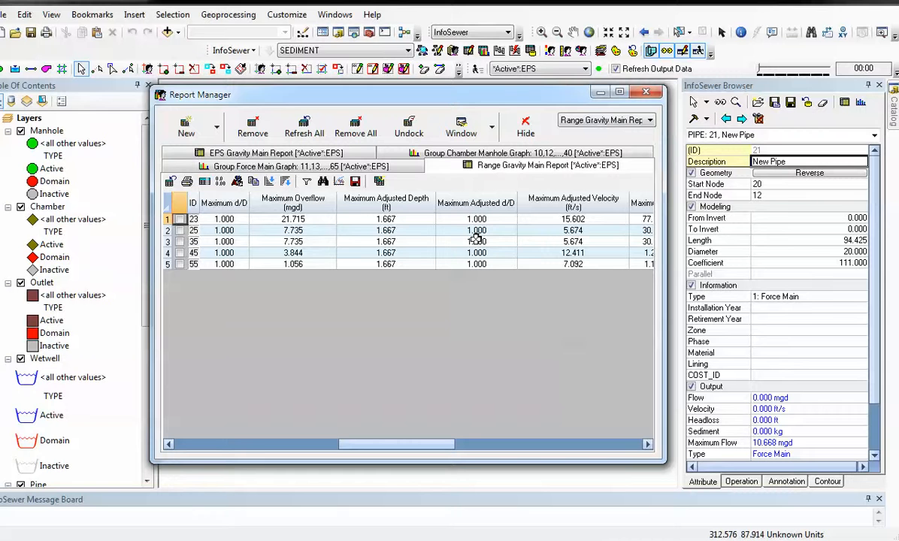
Compare the range report with the network map, then examine the gravity mains' maximum q/Q, critical depth and sediment results.
drag(508, 98, 532, 276)
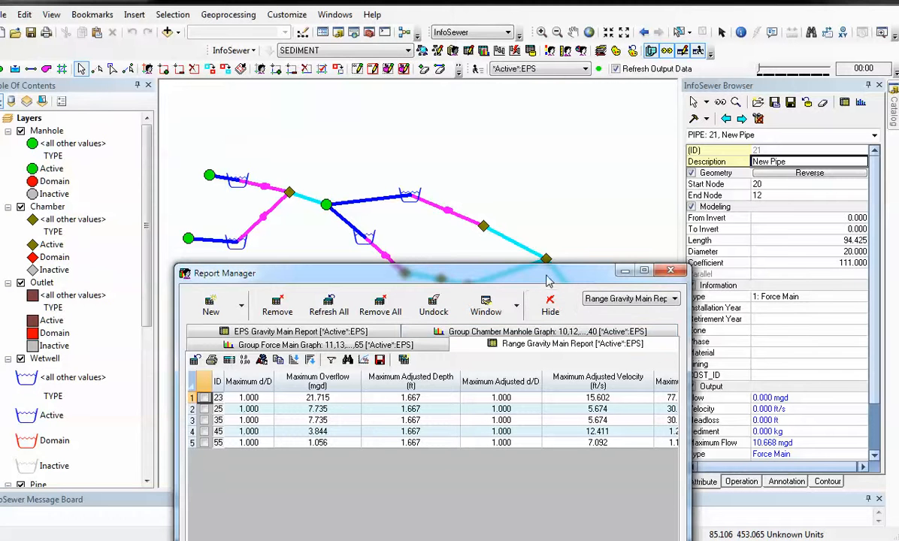
drag(548, 281, 460, 174)
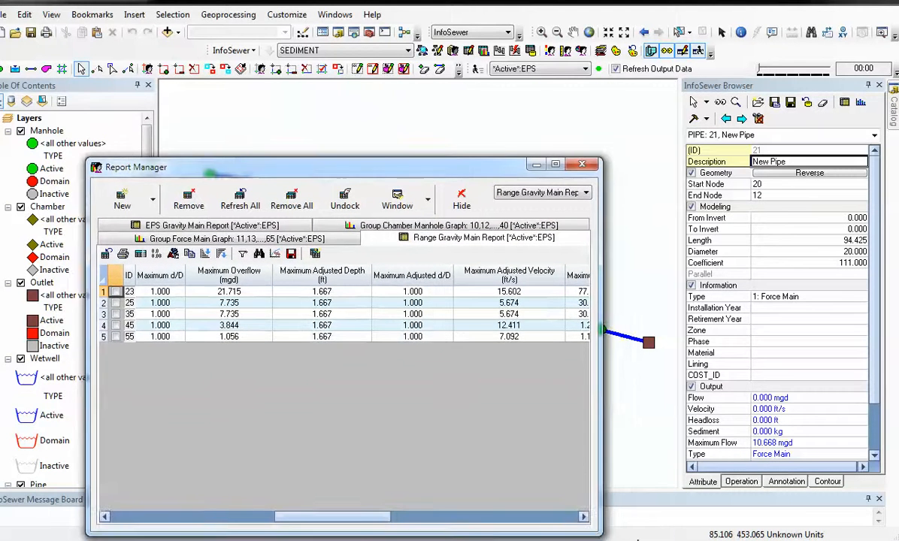
click(583, 516)
click(583, 516)
click(583, 516)
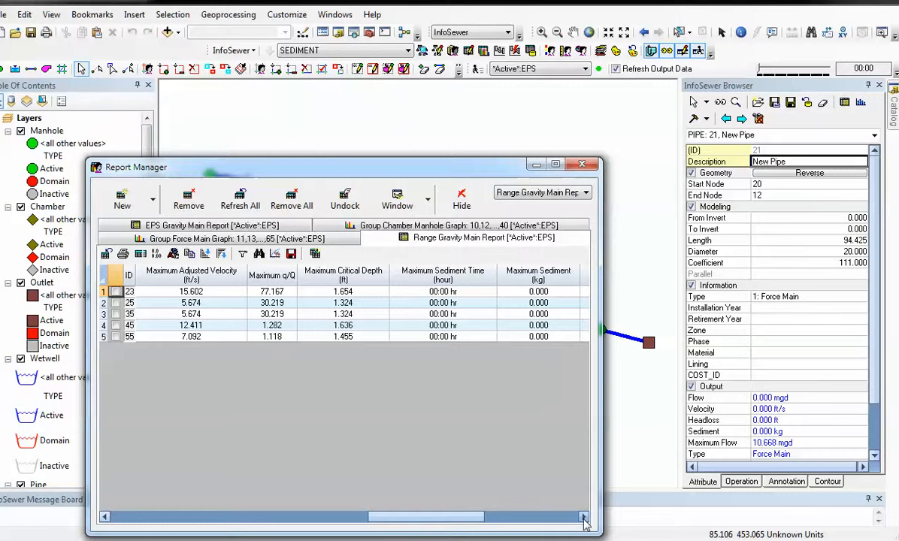
click(583, 516)
click(583, 516)
click(583, 516)
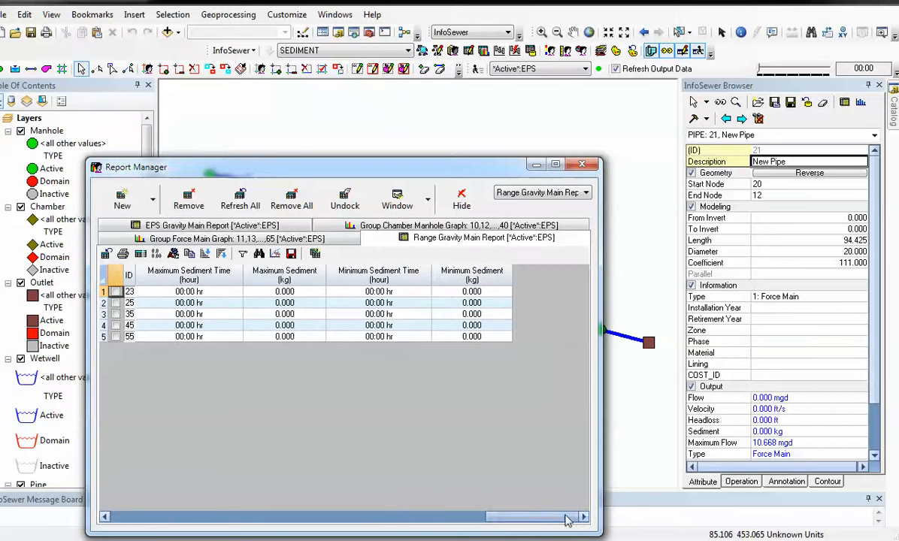
click(105, 517)
click(105, 517)
click(105, 517)
click(105, 517)
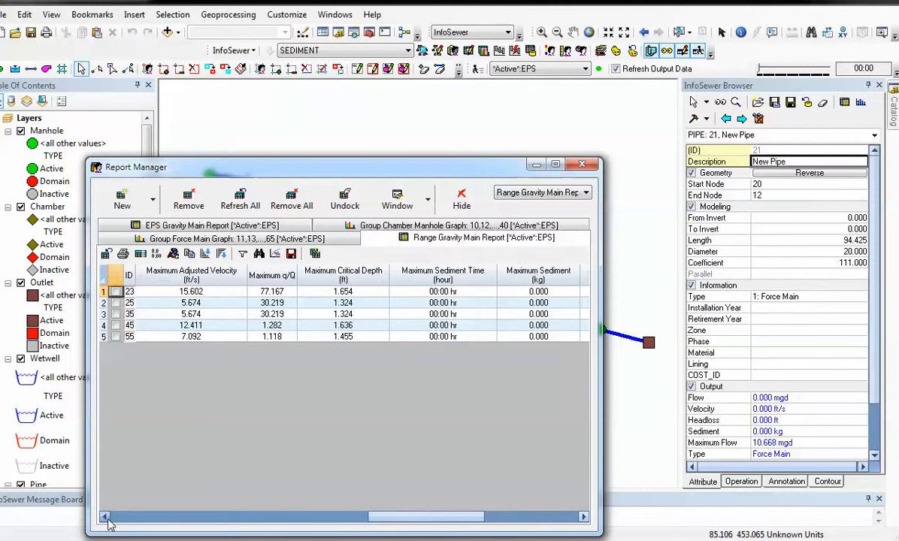
click(105, 517)
click(105, 517)
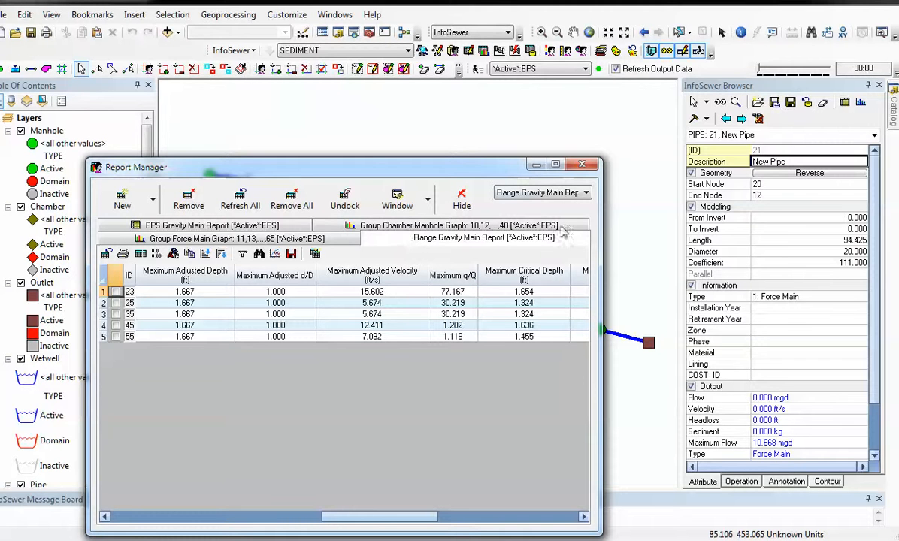
Create a Pipe Profile Graph from the active EPS output for the lower branch, from the central manhole through the wet well and force mains.
click(123, 200)
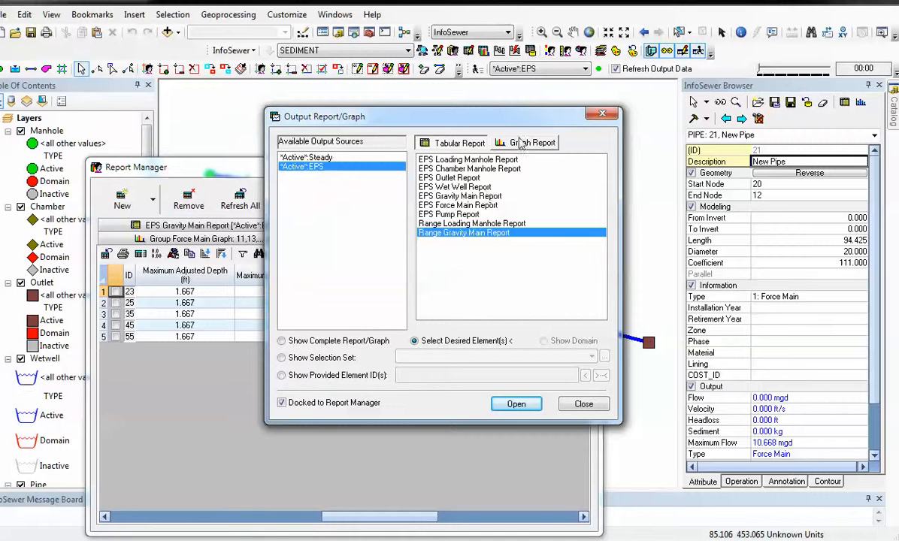
click(514, 142)
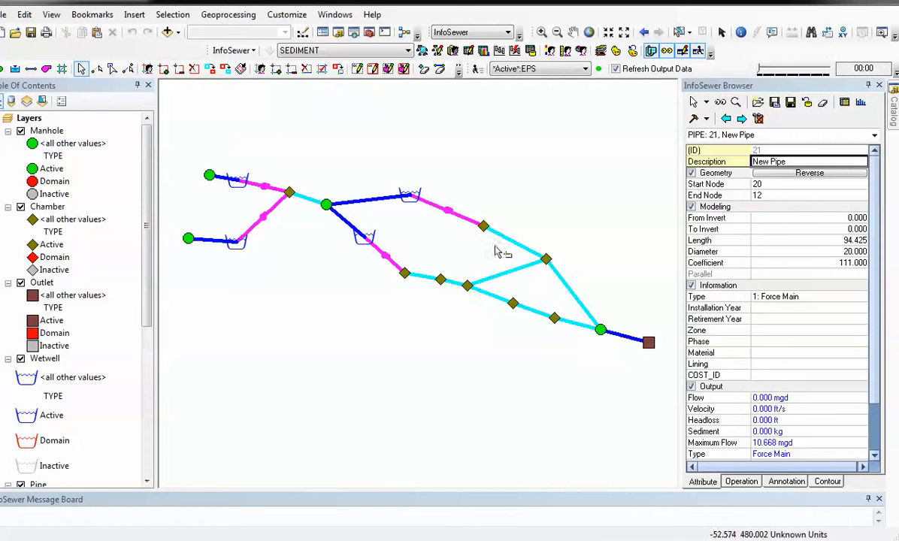
drag(355, 229, 460, 303)
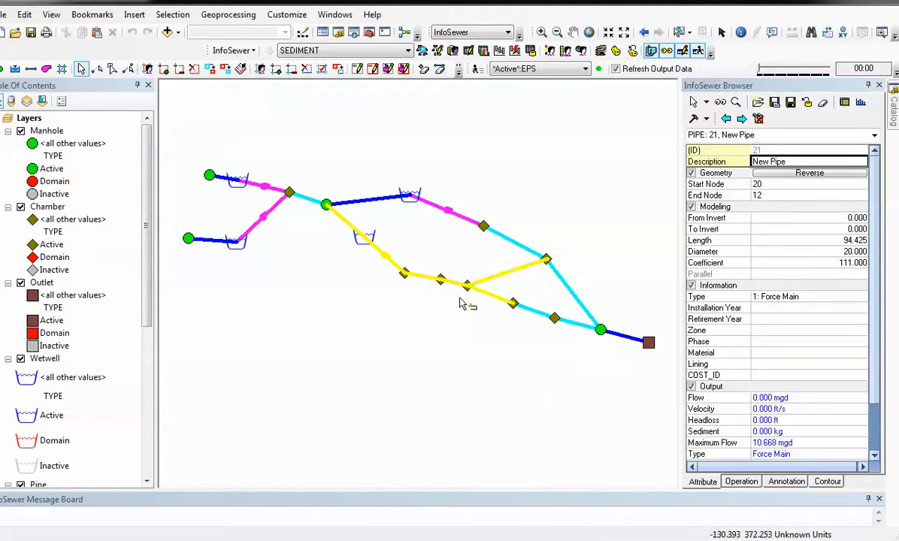
drag(529, 303, 639, 352)
right_click(537, 288)
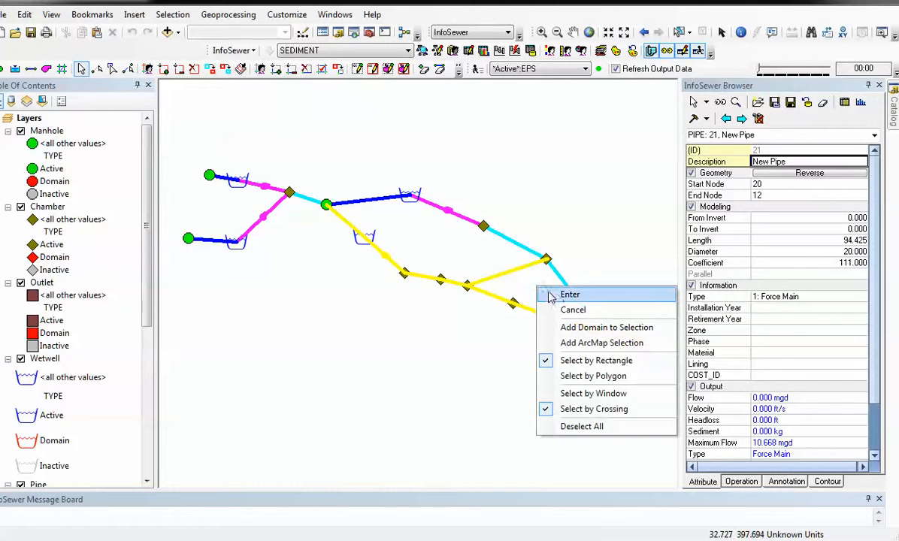
click(549, 295)
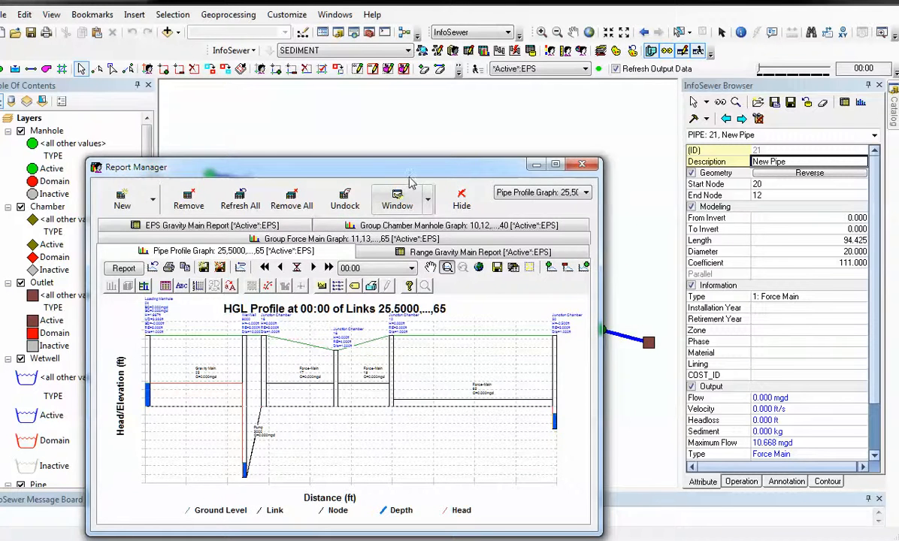
Advance the HGL profile graph through the simulation to 02:30 and minimize the report window.
drag(409, 168, 434, 66)
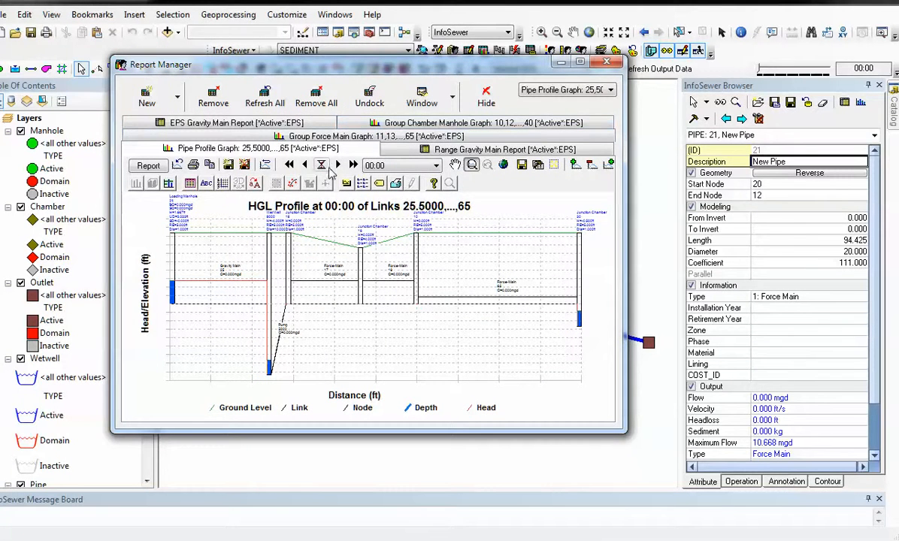
click(338, 165)
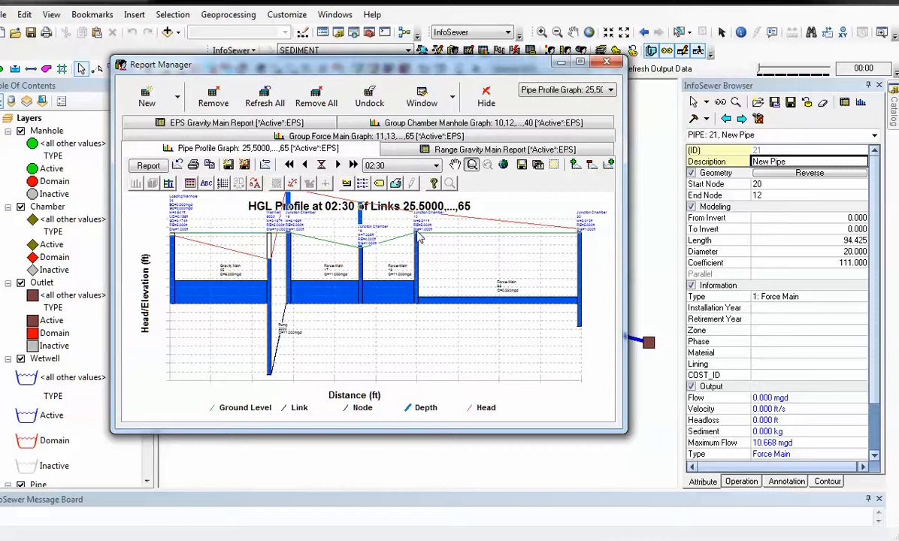
click(561, 63)
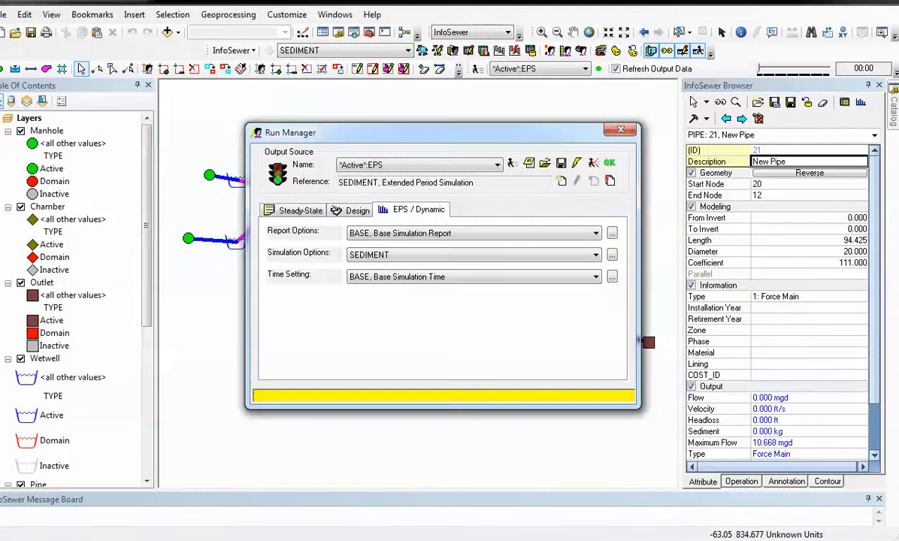
Turn off Advanced Forcemain Network Support in the SEDIMENT simulation options and accept the change.
click(611, 255)
click(522, 424)
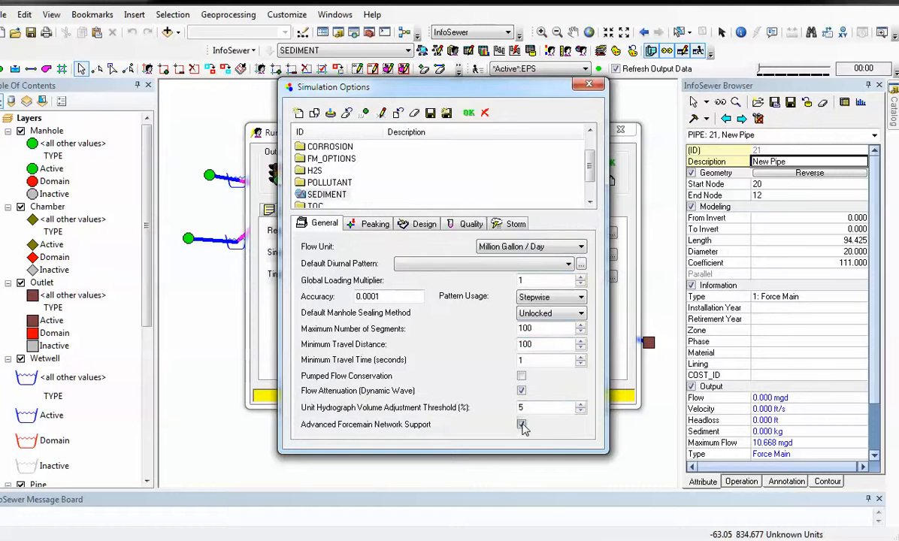
click(469, 112)
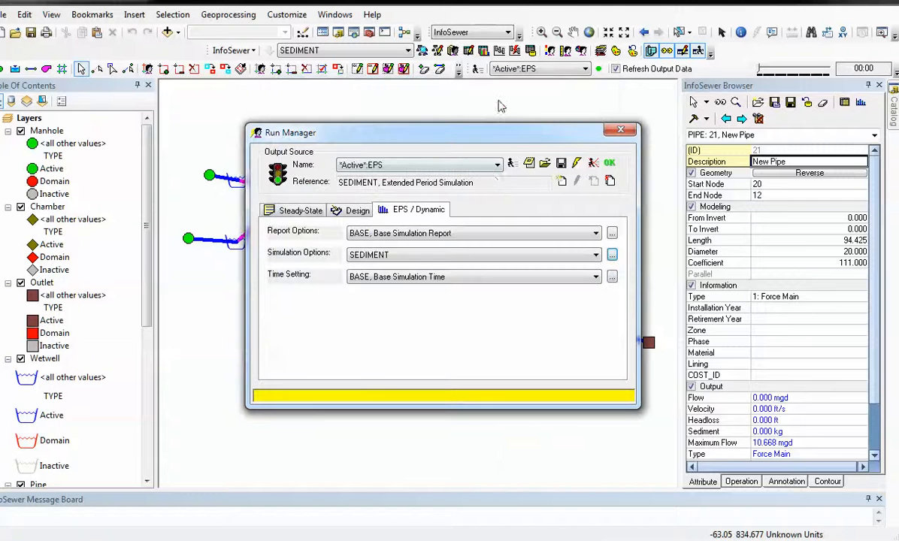
Run the EPS simulation with the SEDIMENT options, read the EPS.RPT report, and close it and the Run Manager.
click(512, 163)
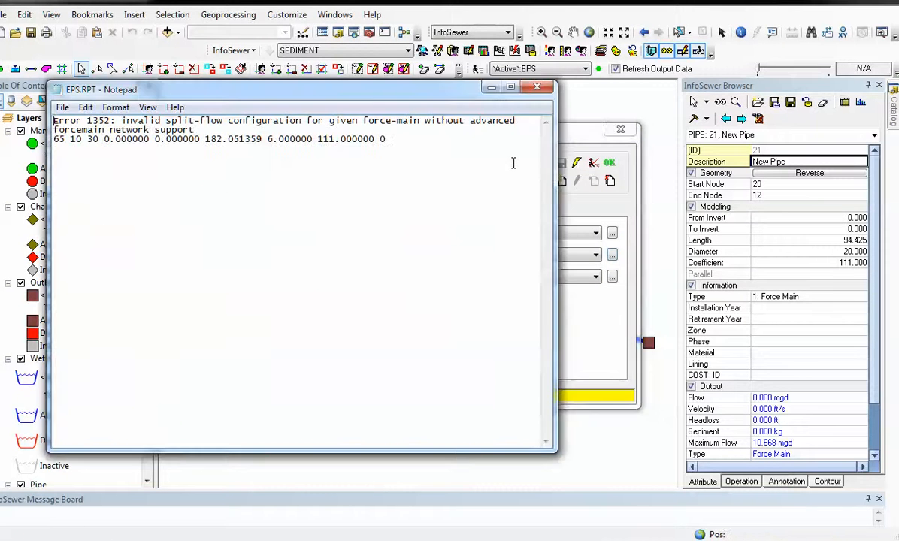
drag(342, 93, 487, 165)
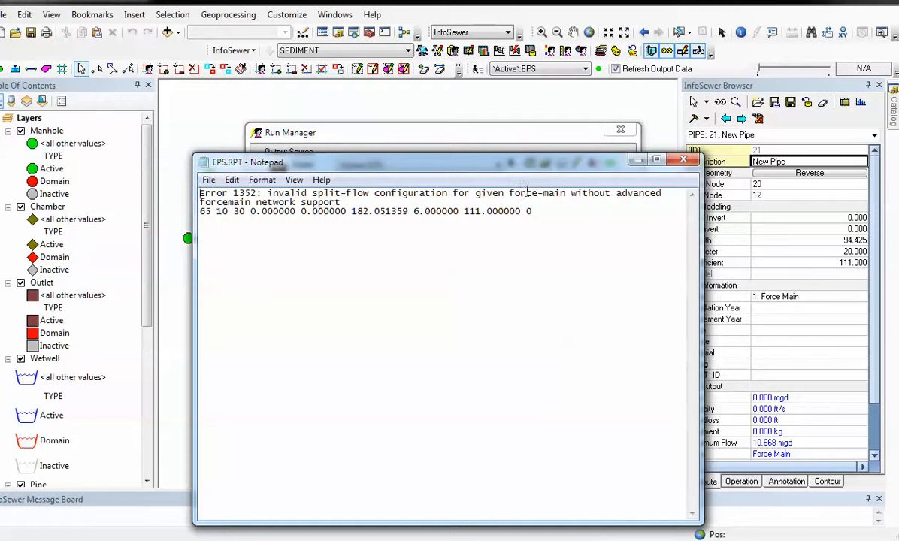
click(683, 163)
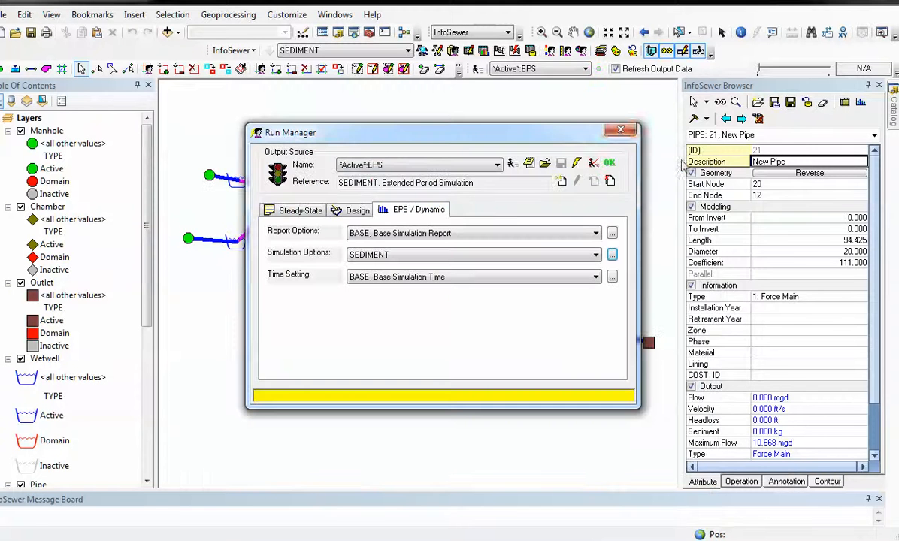
click(619, 132)
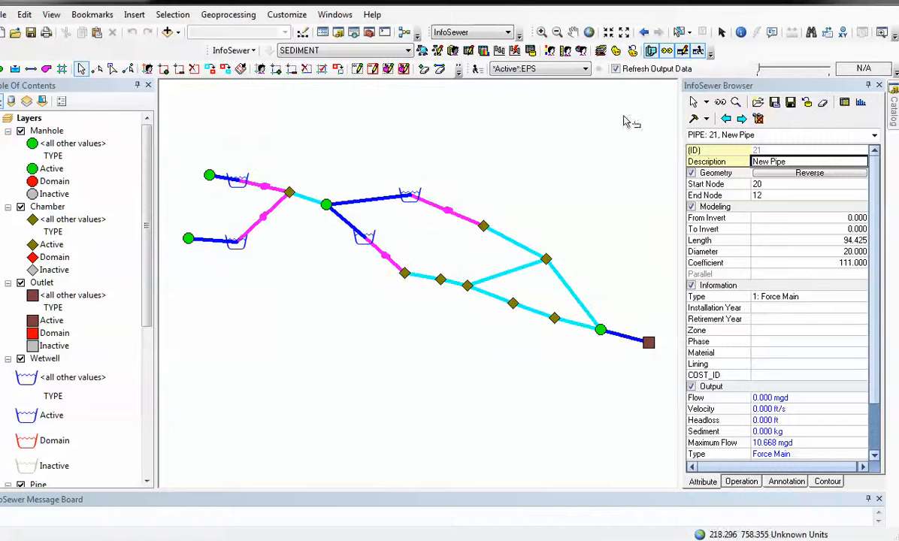